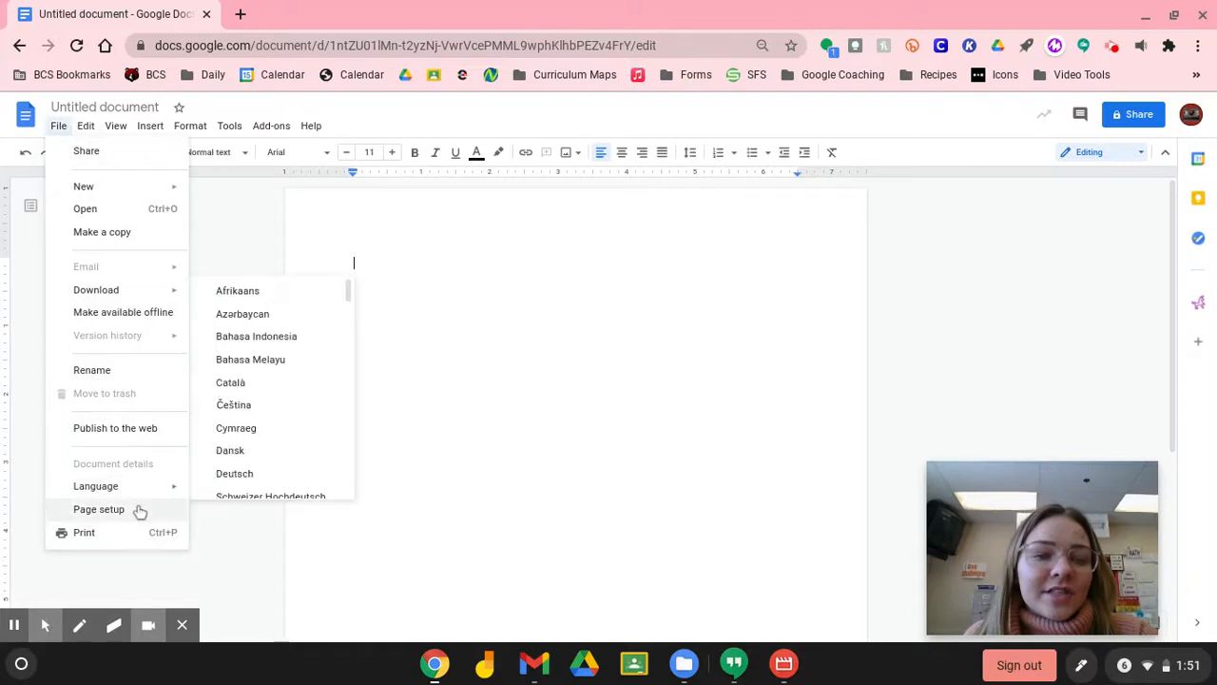
# Set the page orientation to landscape for the whole document
pyautogui.click(136, 509)
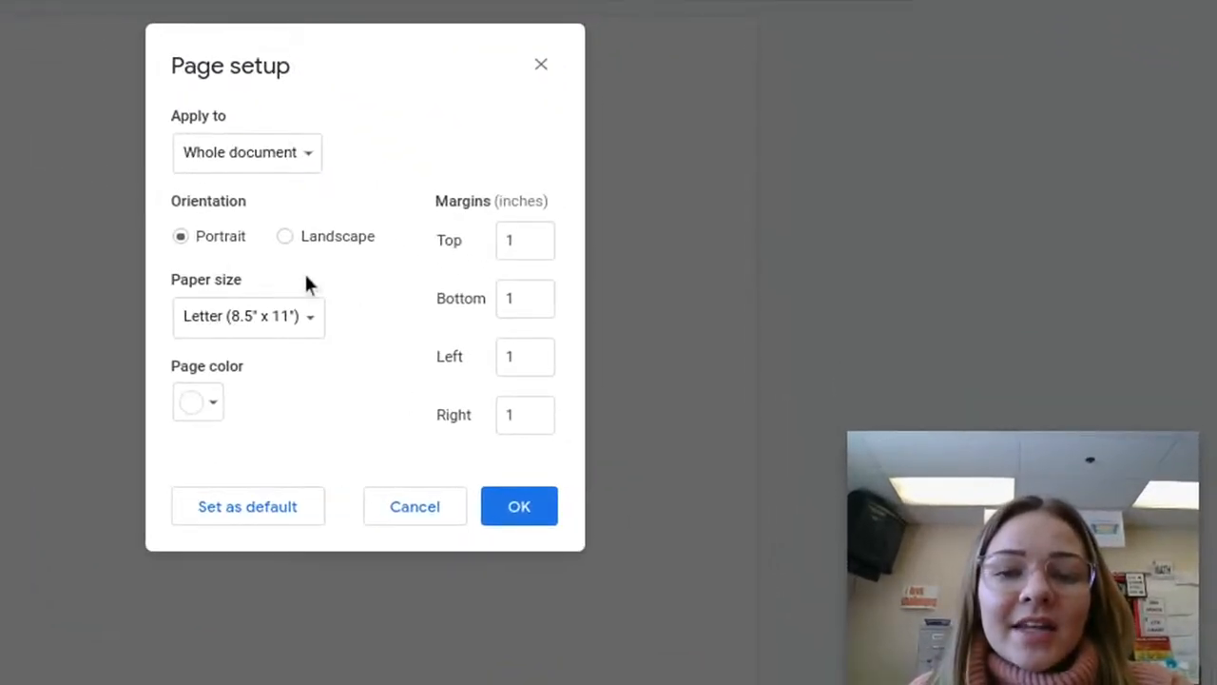
pyautogui.click(264, 165)
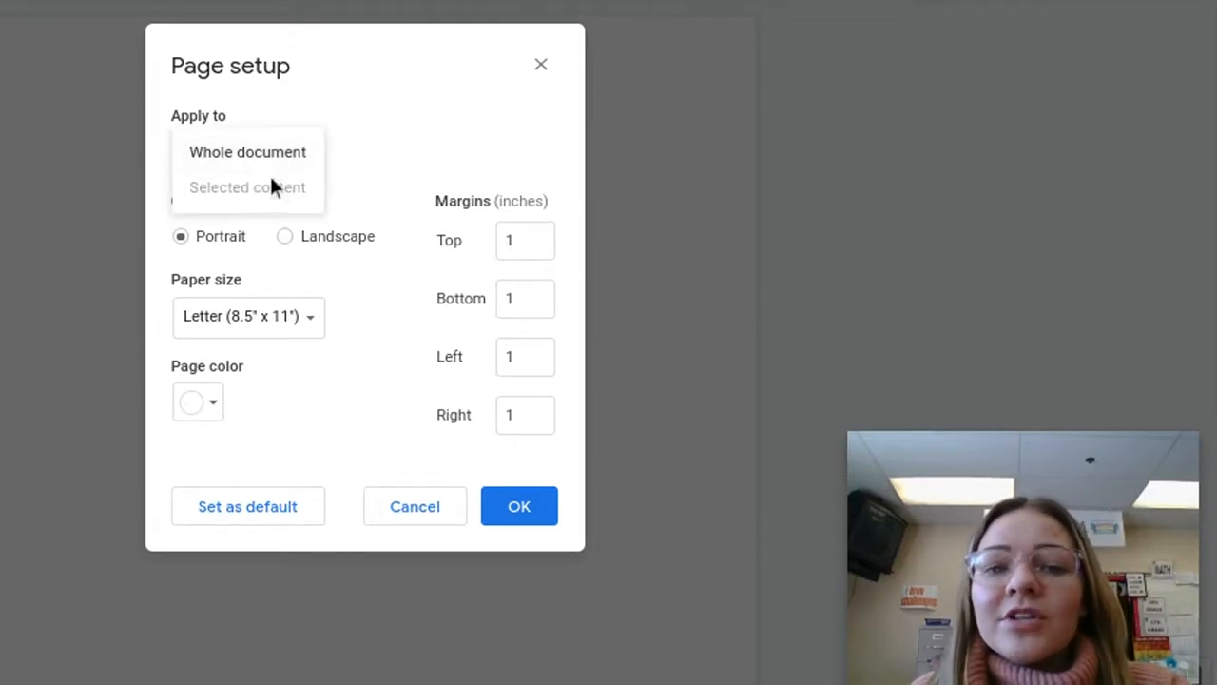
pyautogui.click(540, 66)
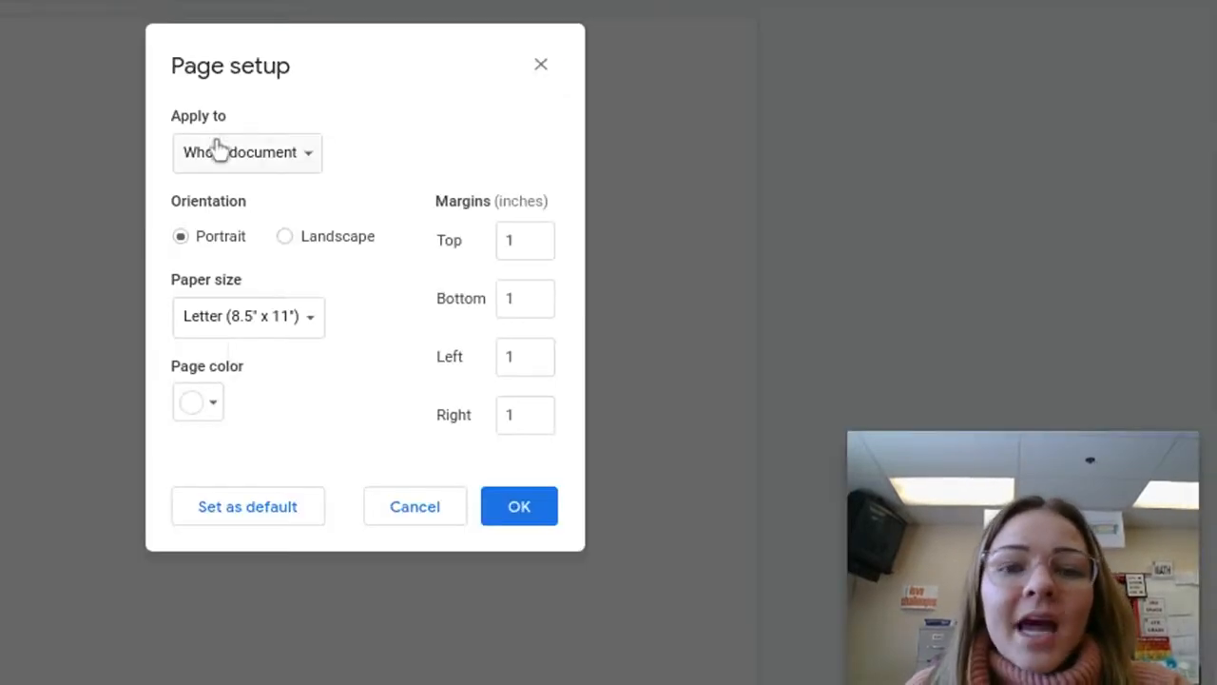
pyautogui.click(249, 160)
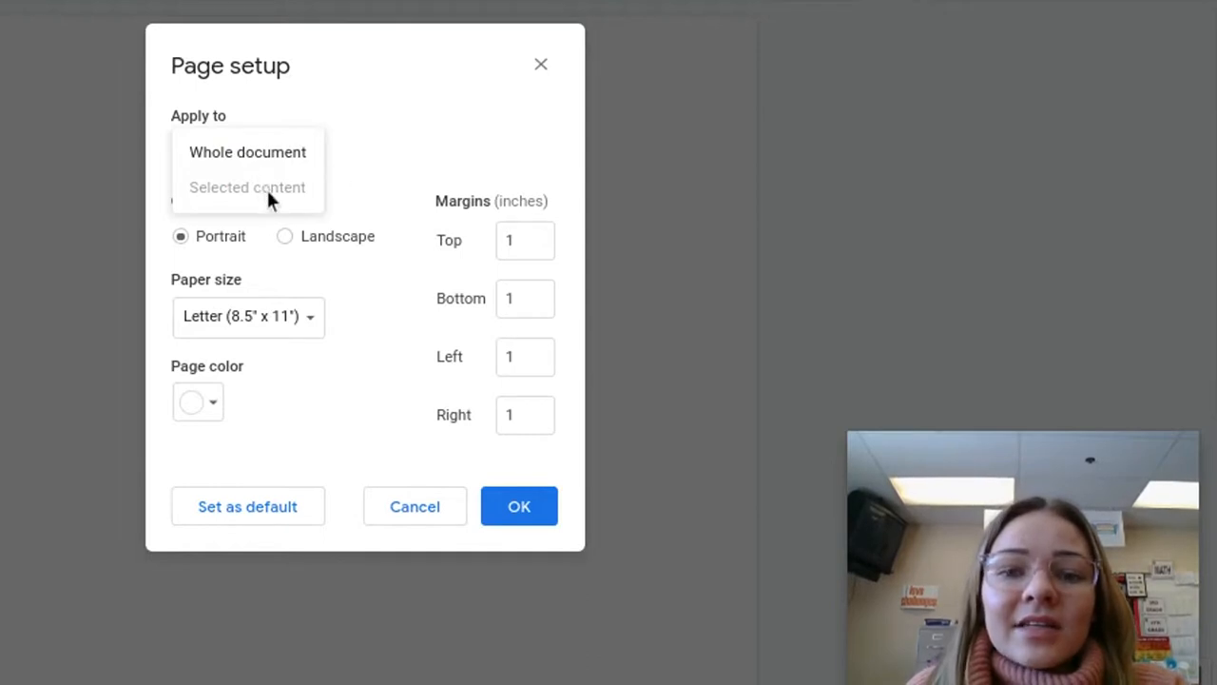
pyautogui.click(333, 180)
pyautogui.click(285, 236)
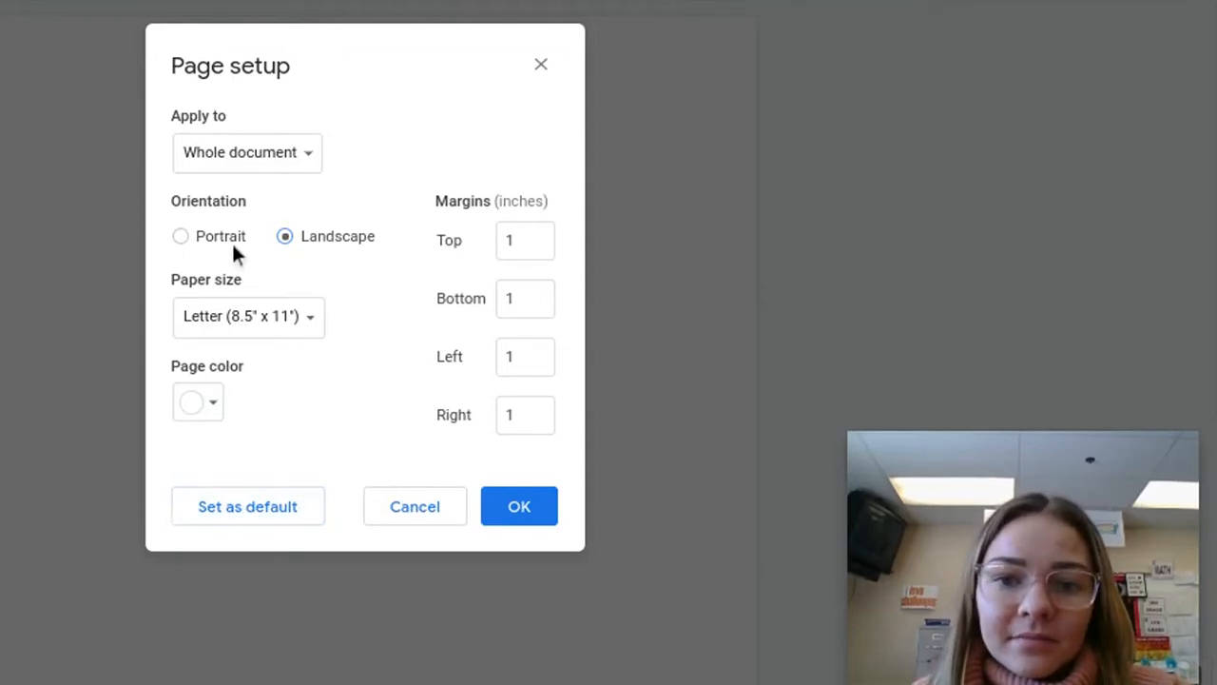
pyautogui.click(530, 518)
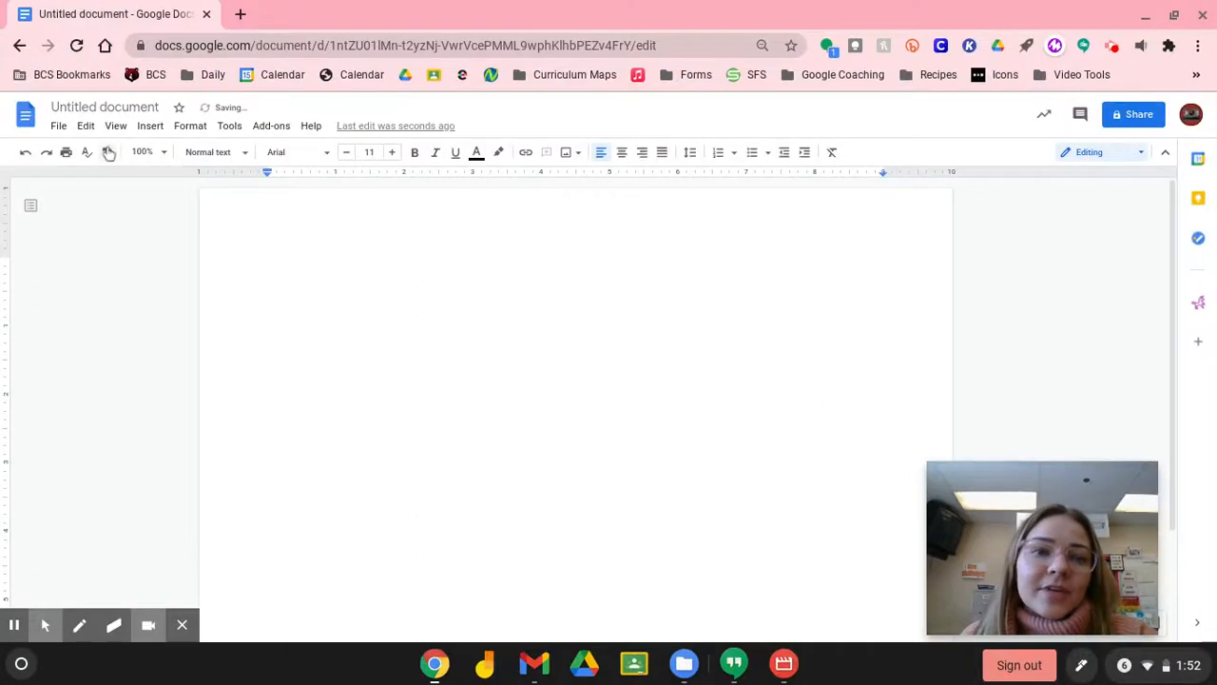
# Create a bulleted list reading "Make your bullet points more fun", the nested item "Change these too", and "Or change just one"
pyautogui.click(751, 160)
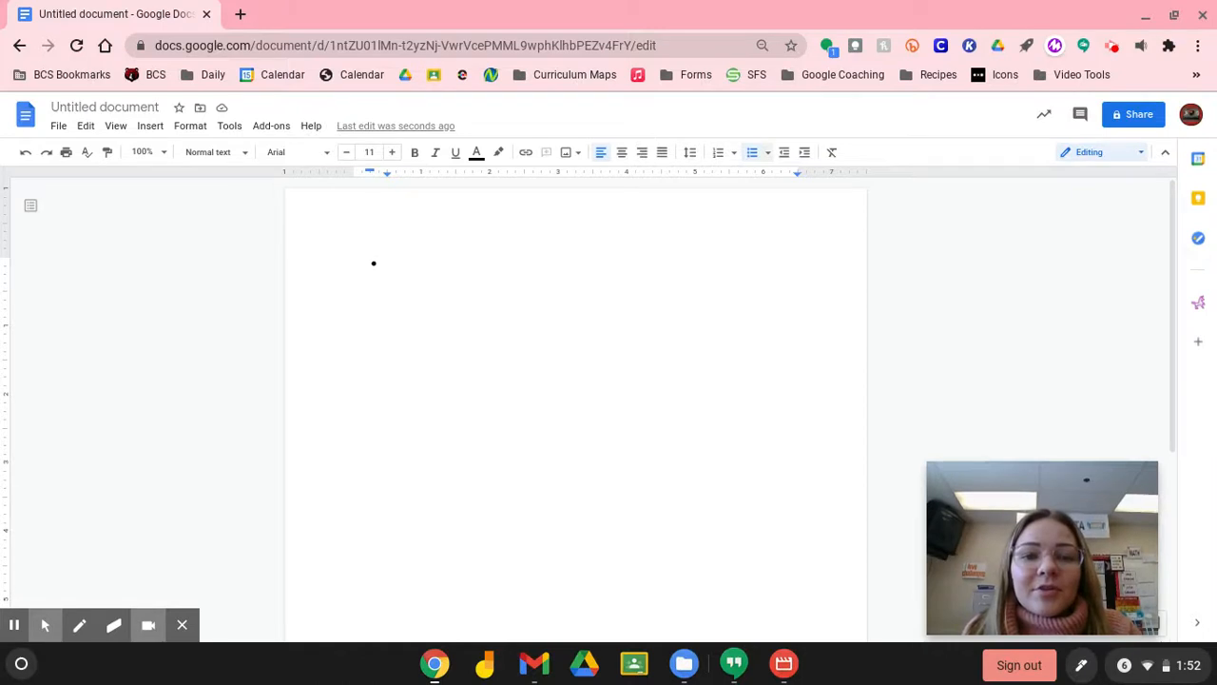
pyautogui.write('Make your bullet points more fun Change these too Or change just one')
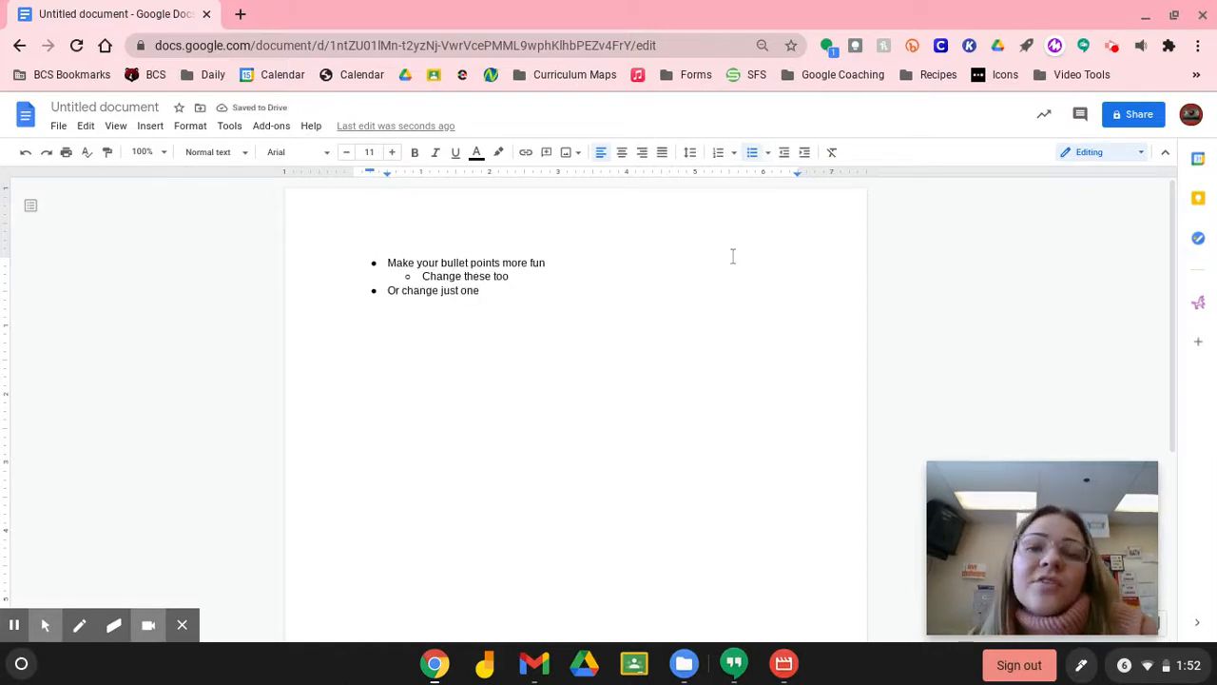
# Select both first-level bullets of the list and open the special-character choices for more bullets
pyautogui.click(373, 263)
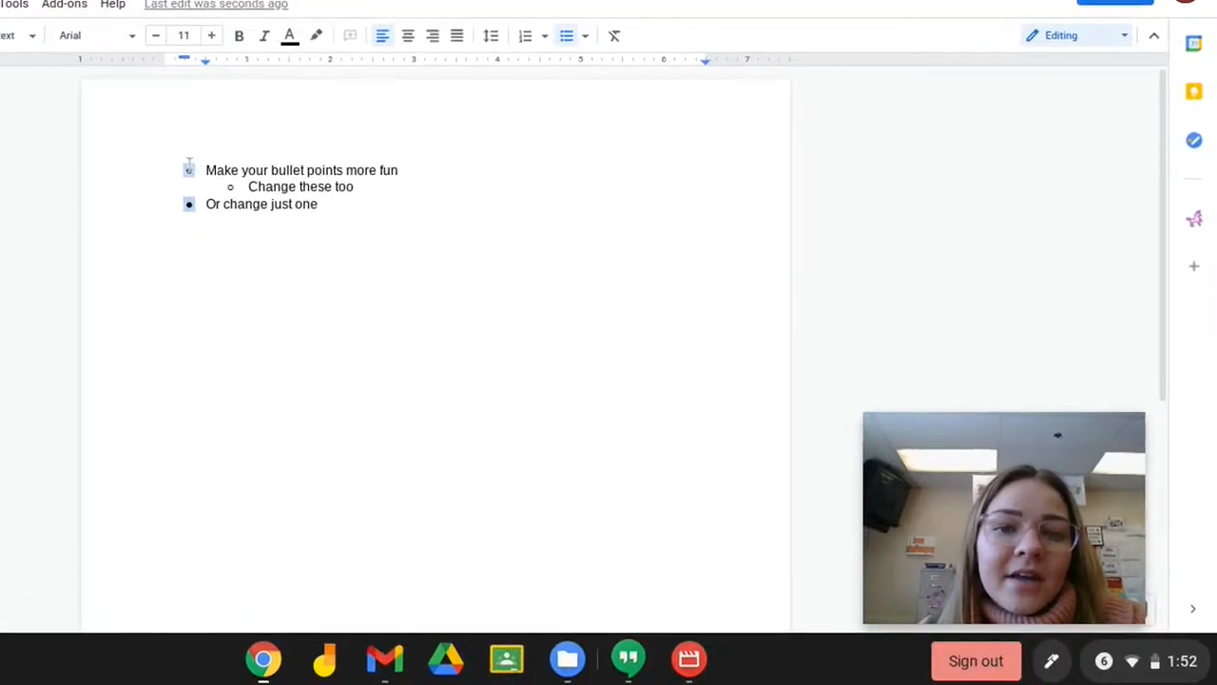
pyautogui.click(189, 168)
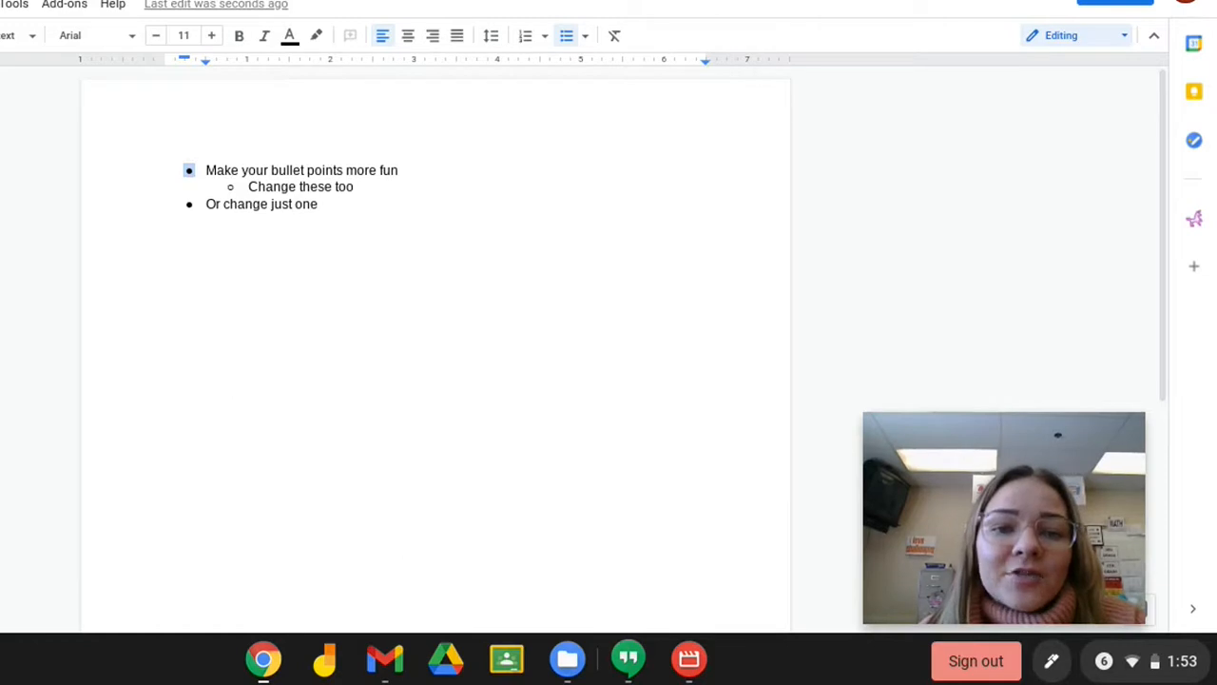
pyautogui.click(190, 171)
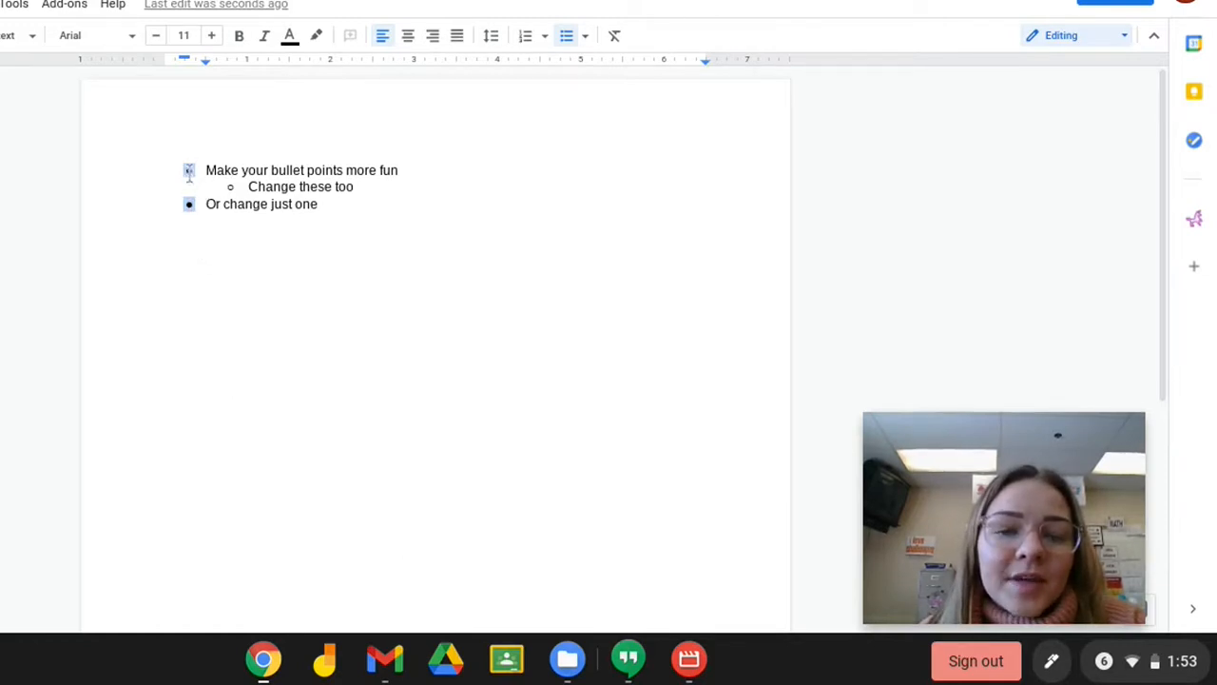
pyautogui.click(189, 171)
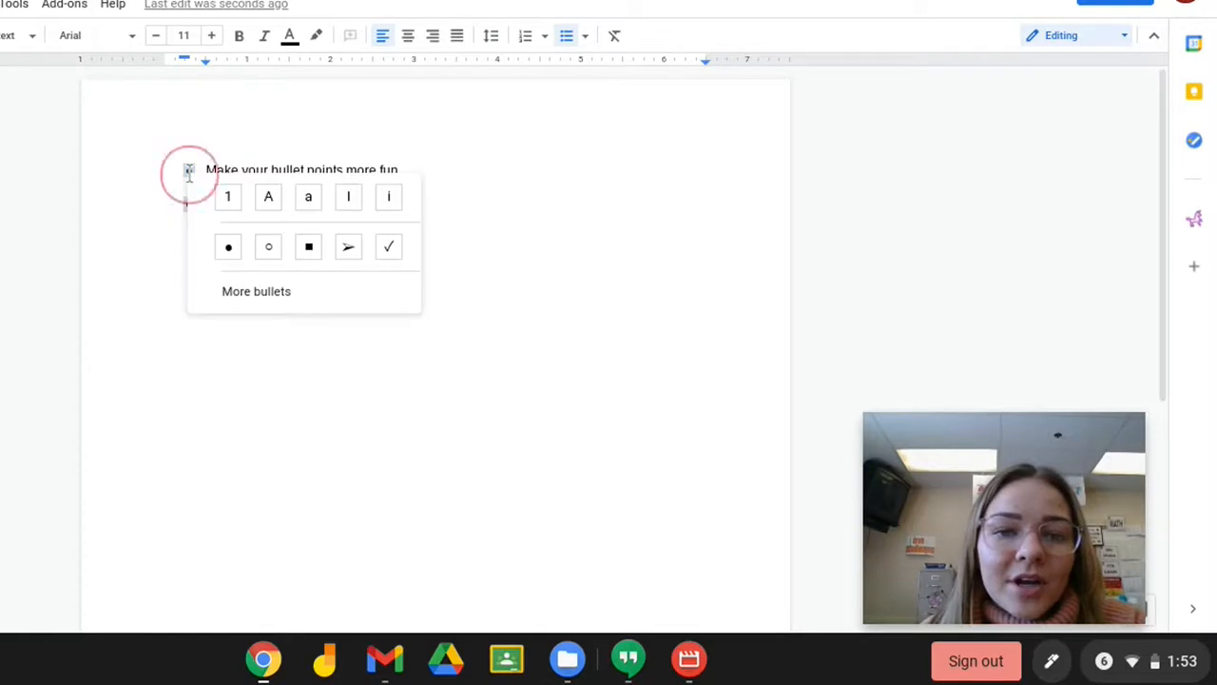
pyautogui.click(274, 298)
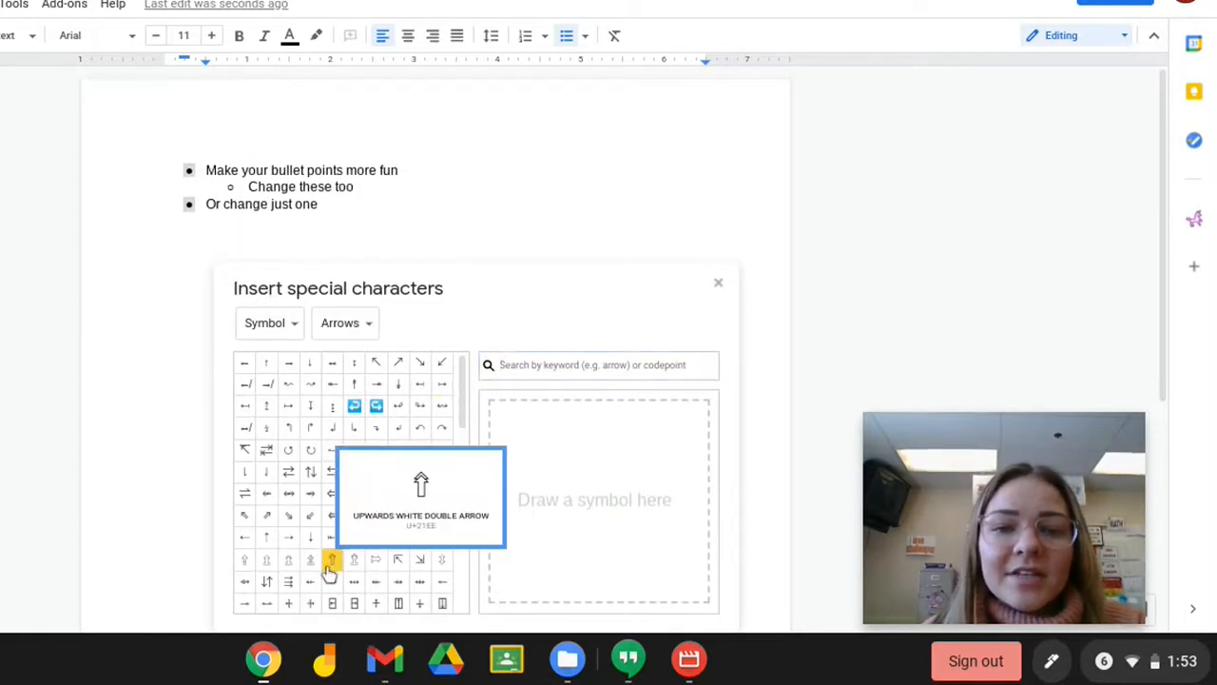
# Replace both first-level bullets with the open-eyed tongue-out face from the People and Emotions emoji
pyautogui.scroll(-3, 329, 569)
pyautogui.scroll(2, 329, 569)
pyautogui.click(269, 323)
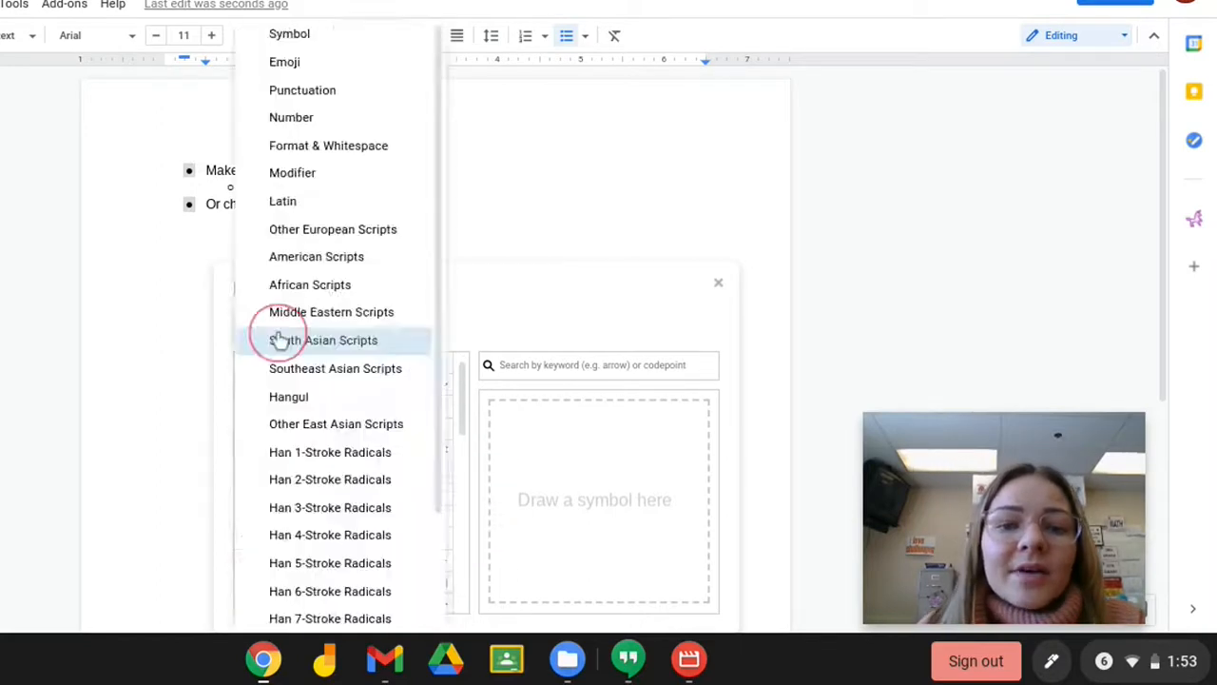
pyautogui.click(473, 304)
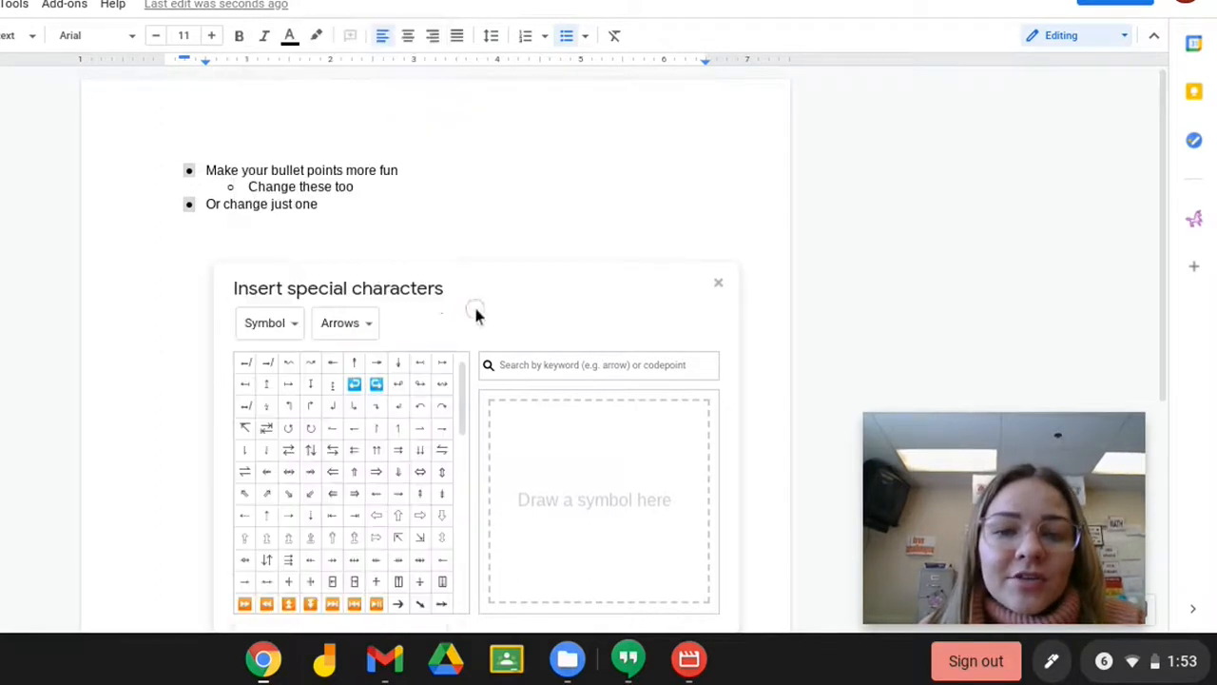
pyautogui.click(294, 328)
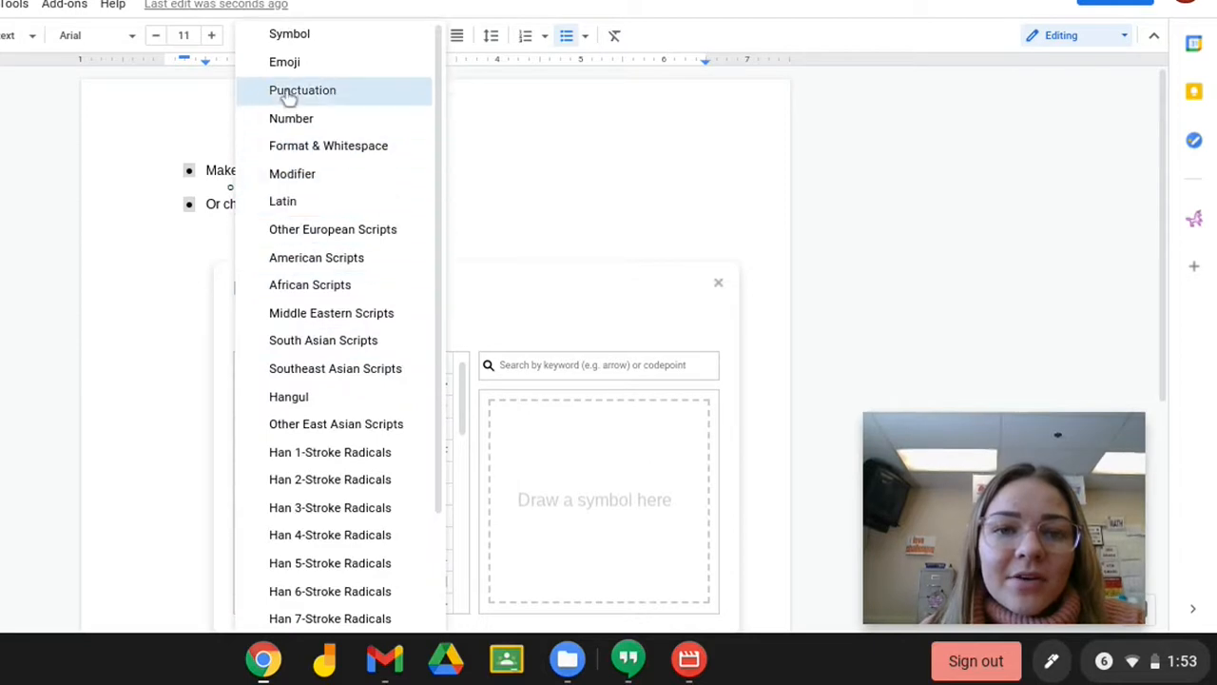
pyautogui.click(285, 63)
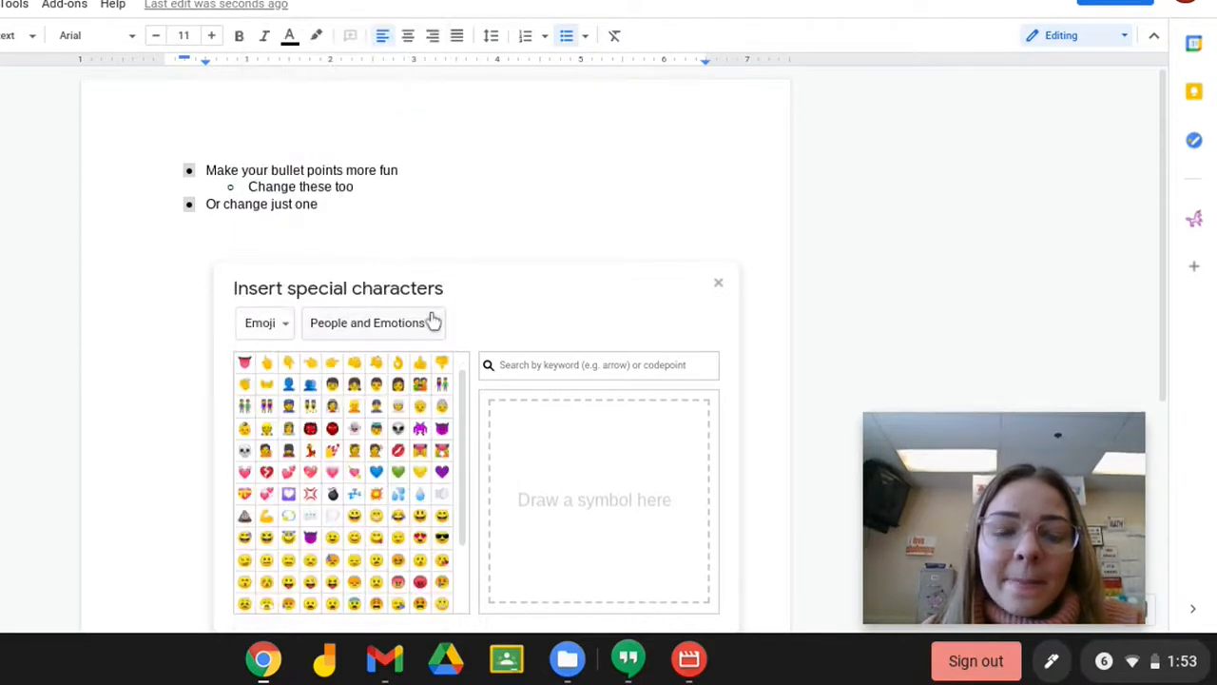
pyautogui.scroll(-2, 330, 514)
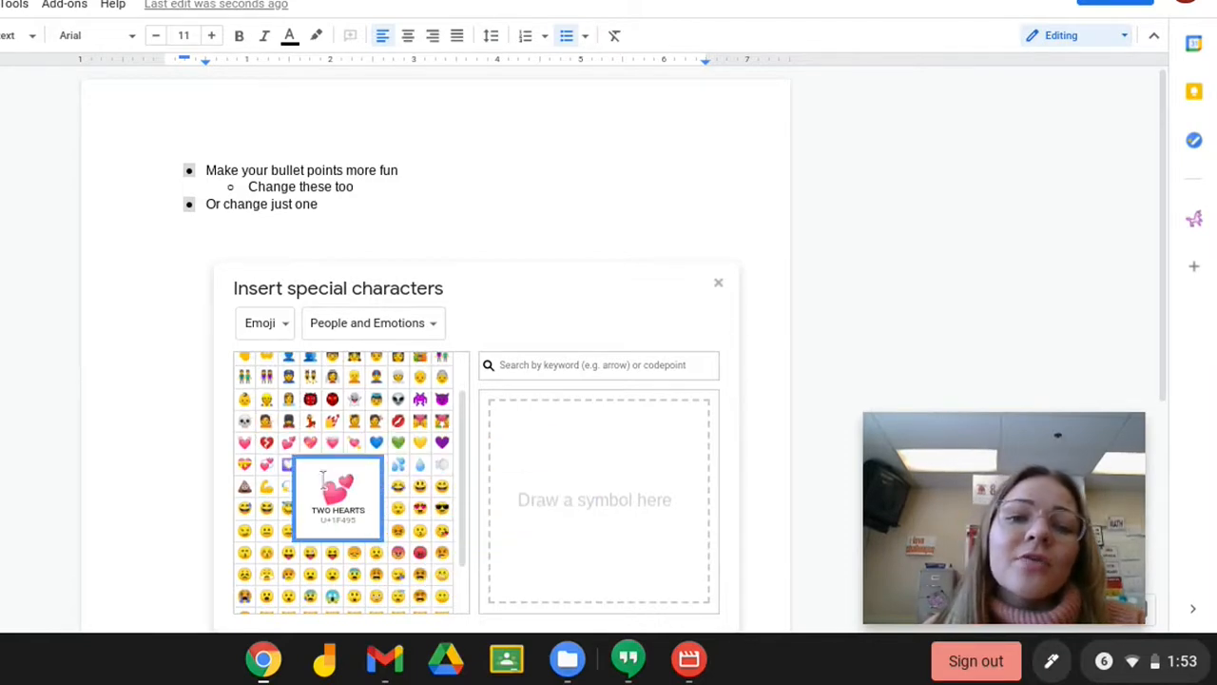
pyautogui.scroll(-2, 409, 463)
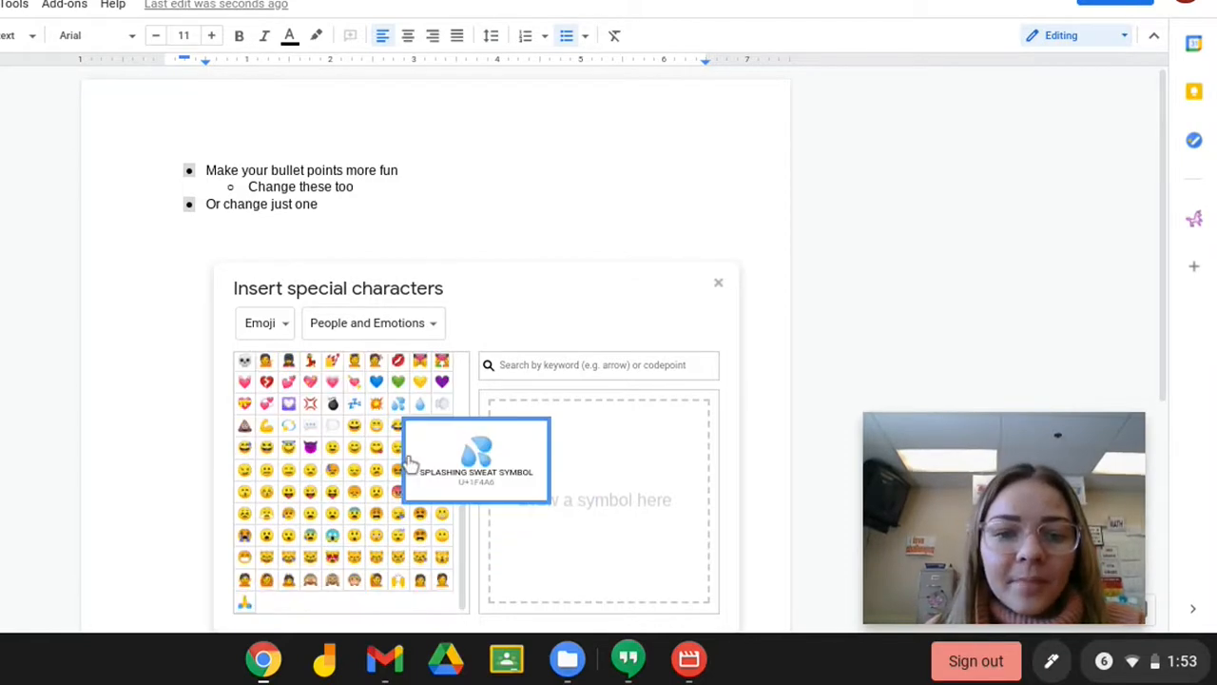
pyautogui.click(289, 494)
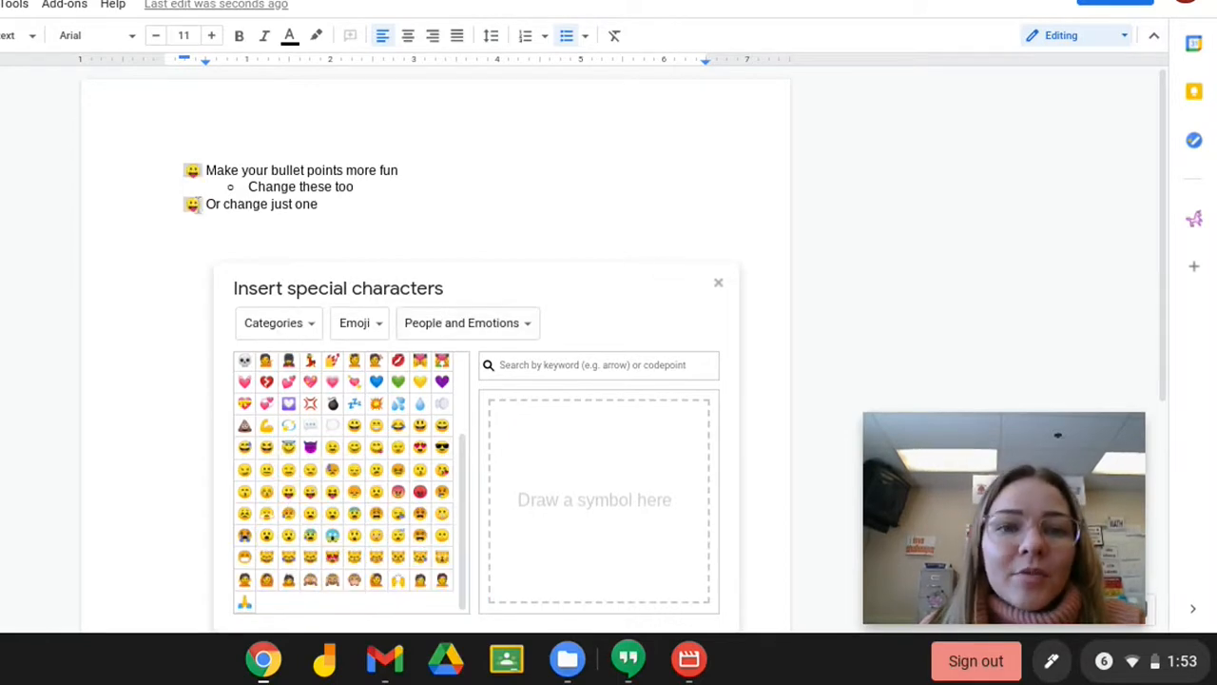
# Enlarge the two first-level emoji bullets to font size 15
pyautogui.click(211, 38)
pyautogui.click(211, 38)
pyautogui.click(211, 38)
pyautogui.click(211, 38)
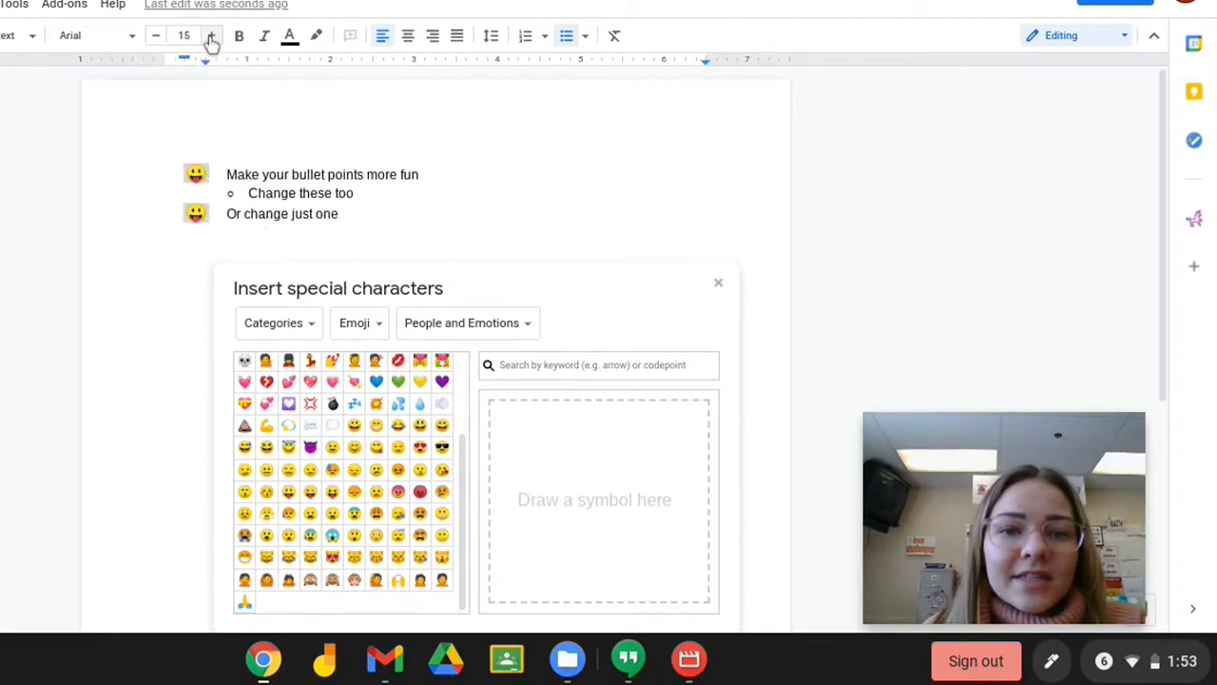
# Replace the nested bullet with the squinting laughing face emoji at size 14 and close the special-character dialog
pyautogui.click(229, 193)
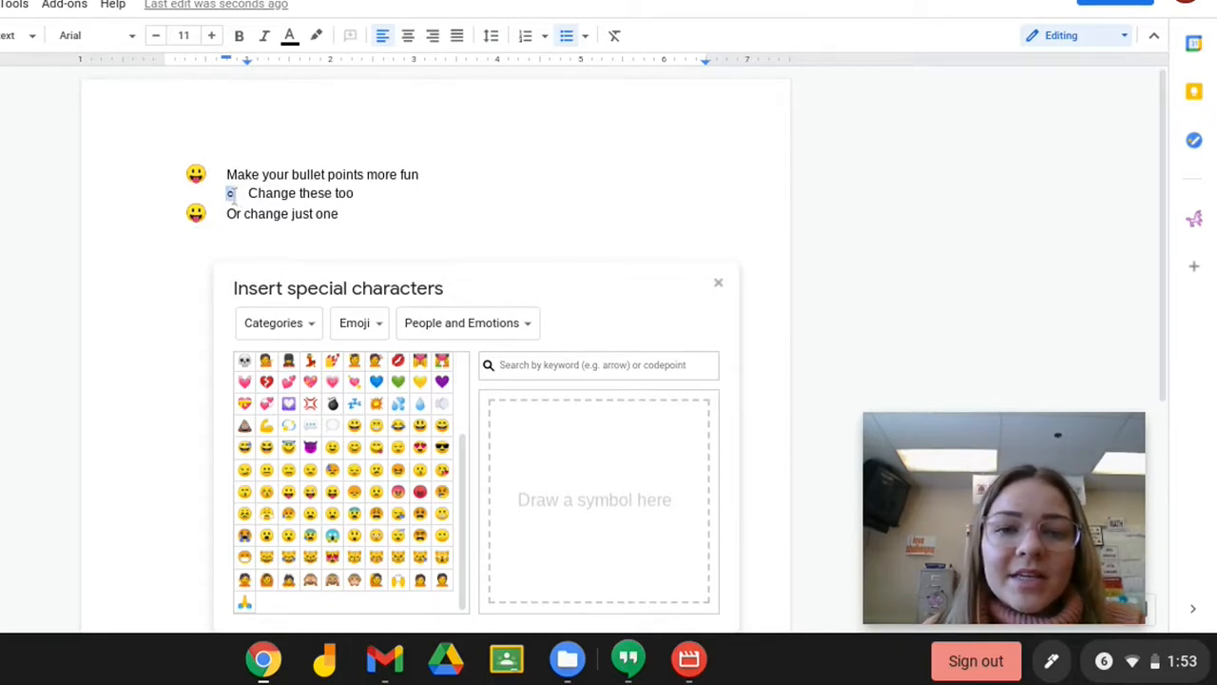
pyautogui.click(266, 450)
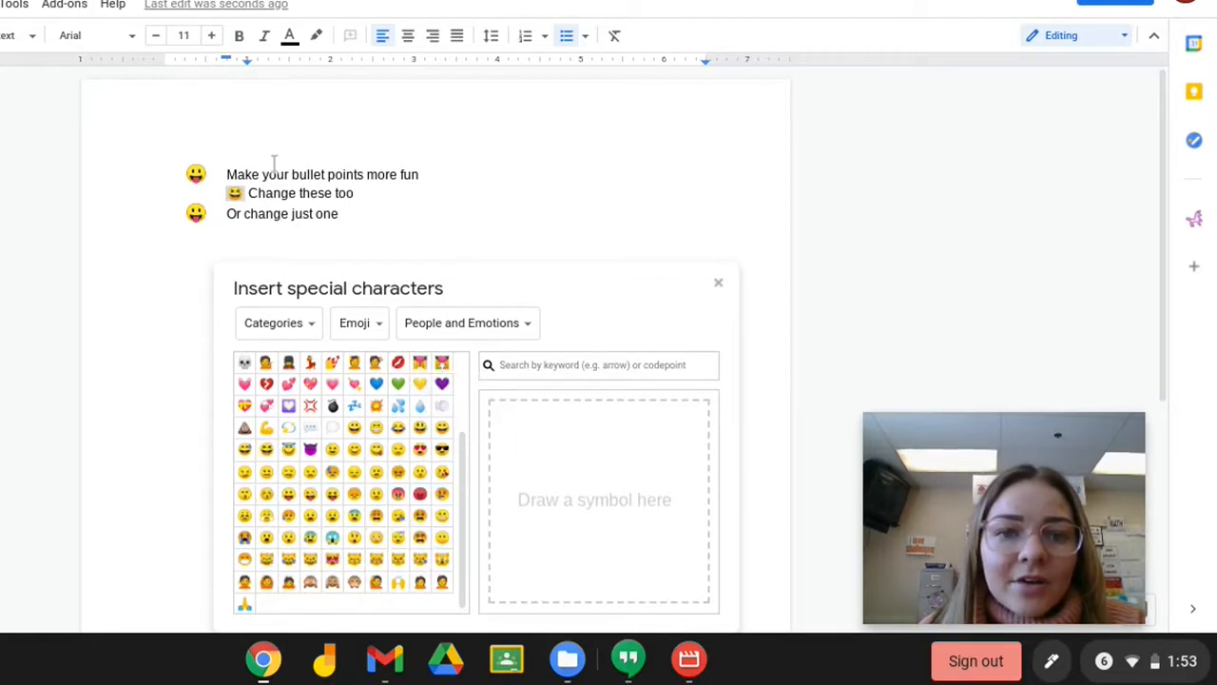
pyautogui.click(212, 36)
pyautogui.click(212, 36)
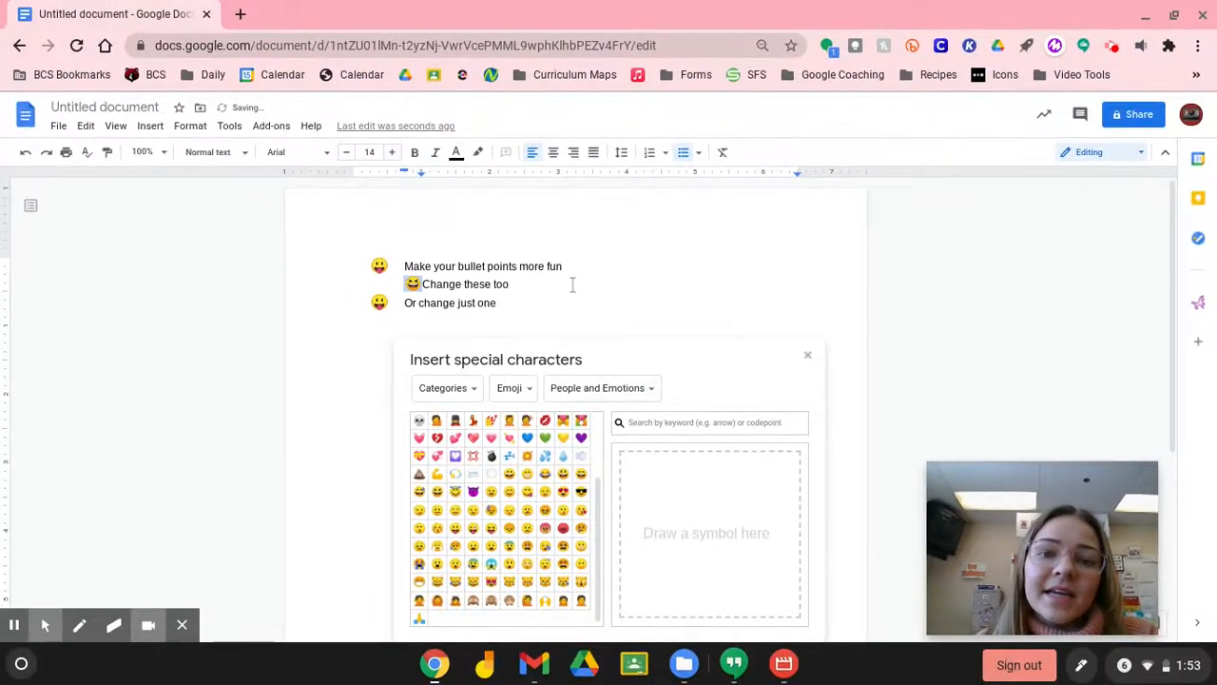
pyautogui.click(807, 355)
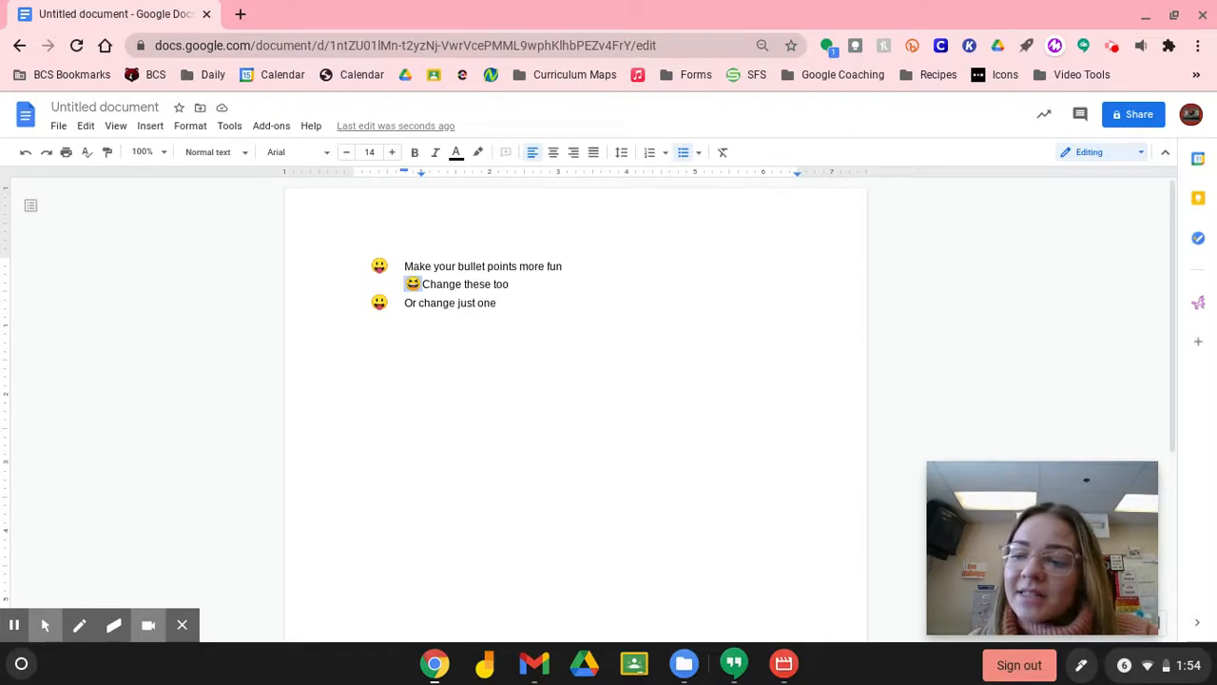
# Start a new drawing below the list and draw a down-arrow callout about 4.7 inches wide and 1.4 inches tall
pyautogui.click(208, 203)
pyautogui.click(150, 125)
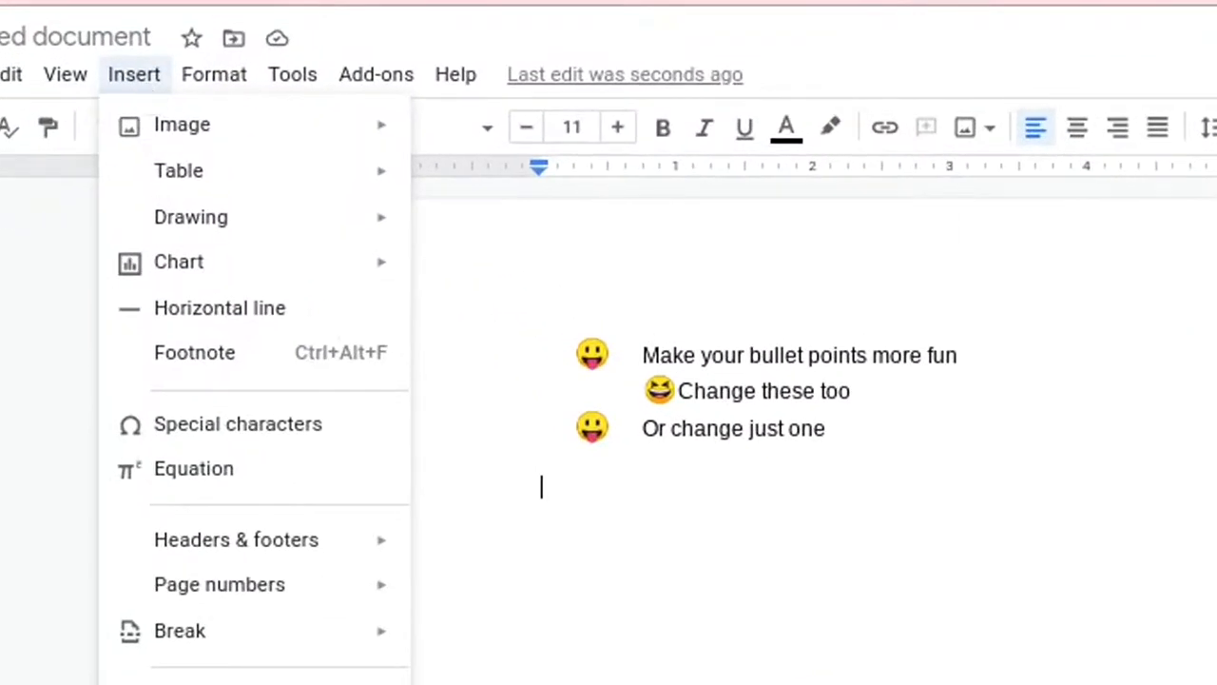
pyautogui.moveTo(258, 223)
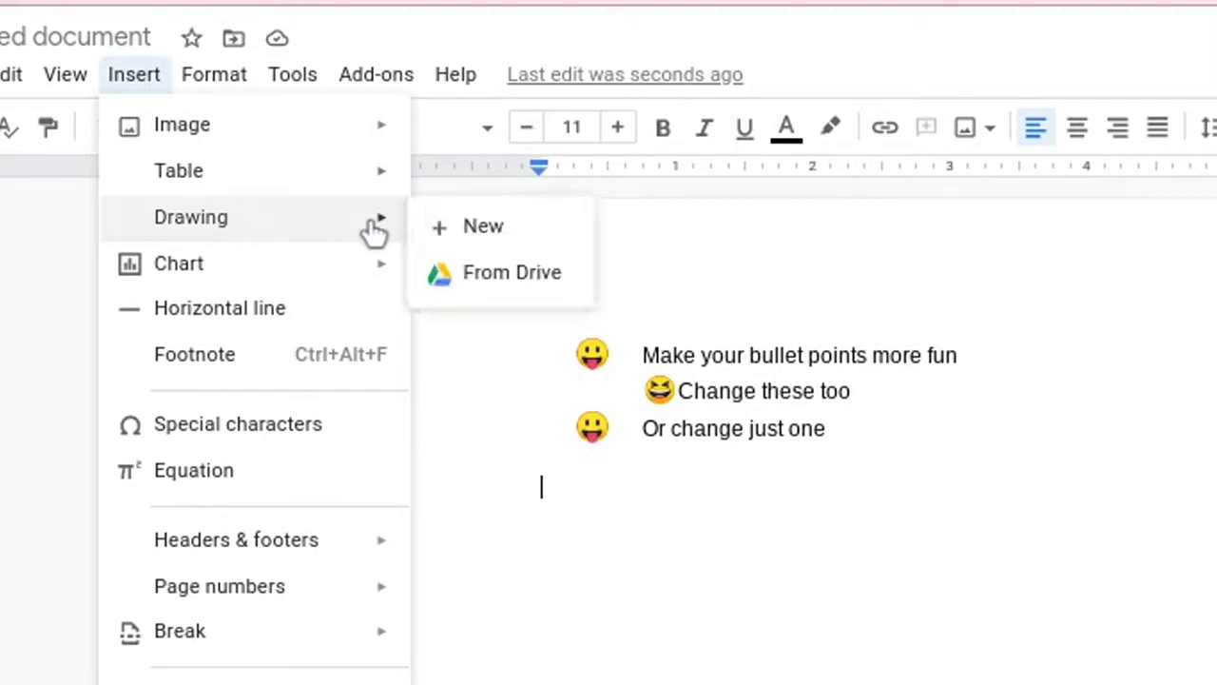
pyautogui.click(459, 233)
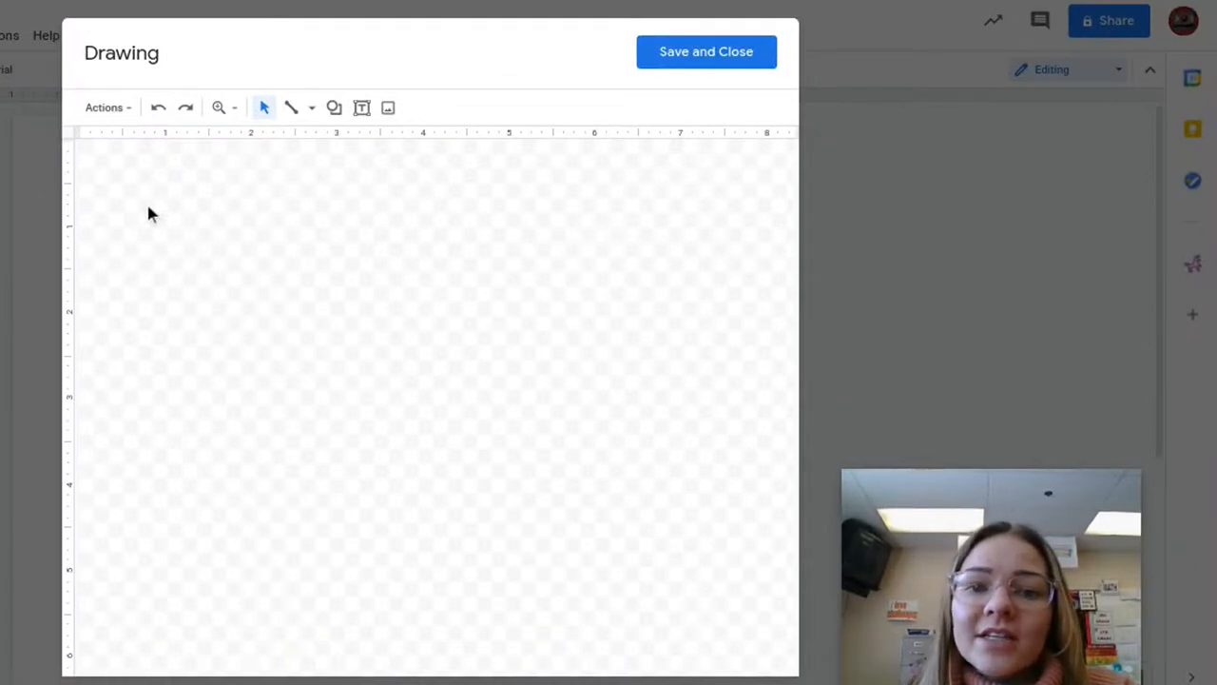
pyautogui.click(335, 108)
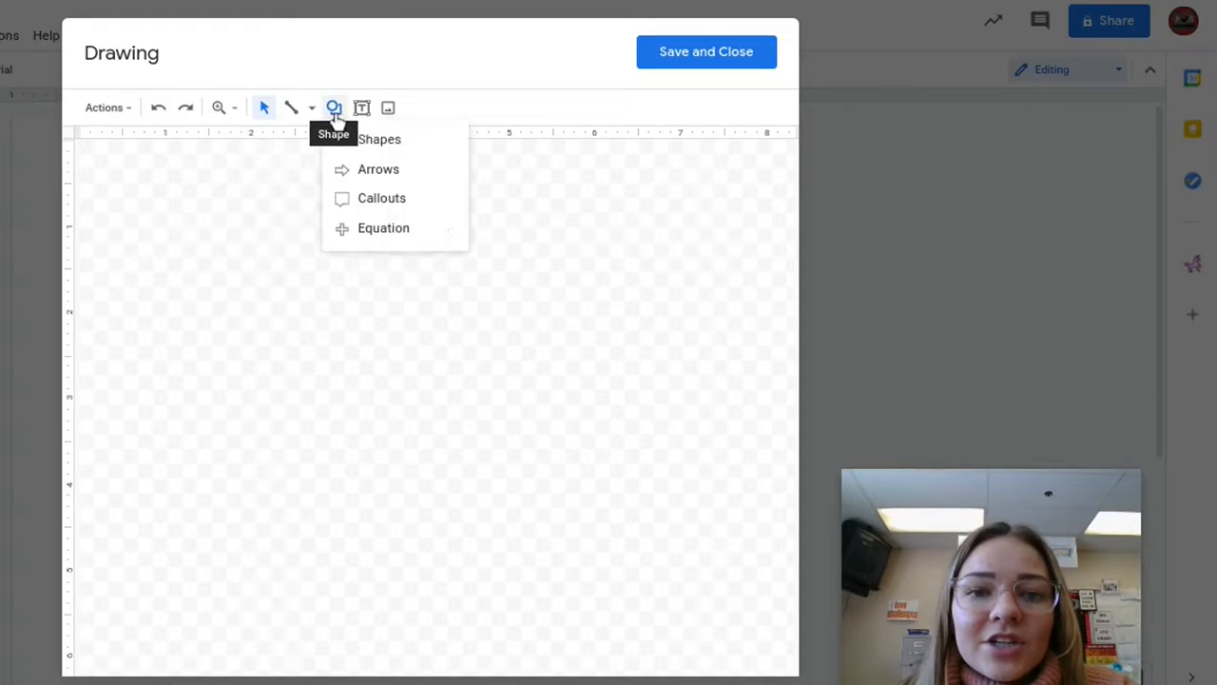
pyautogui.moveTo(411, 155)
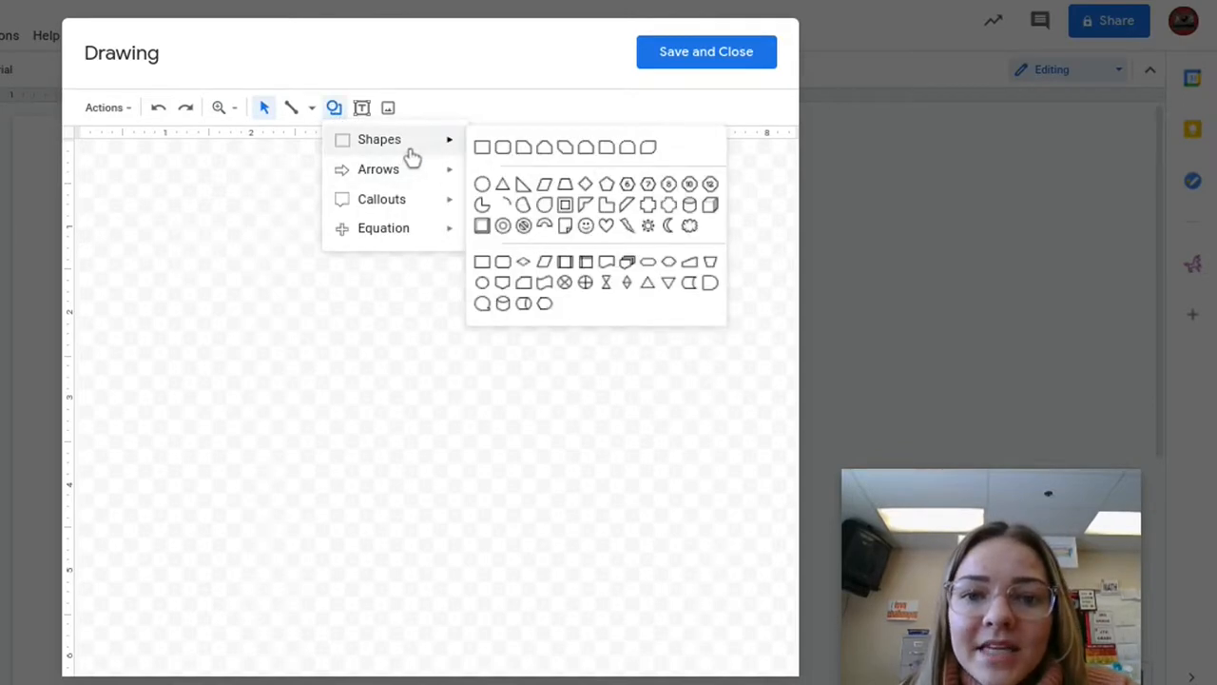
pyautogui.moveTo(423, 185)
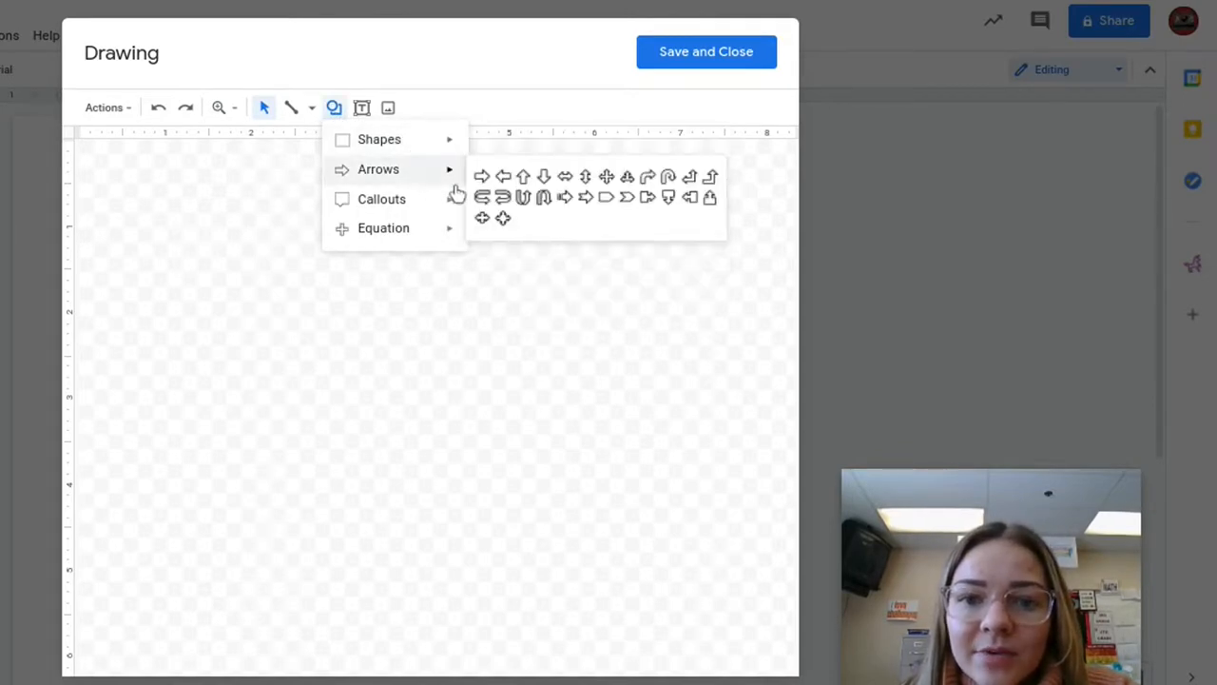
pyautogui.click(669, 198)
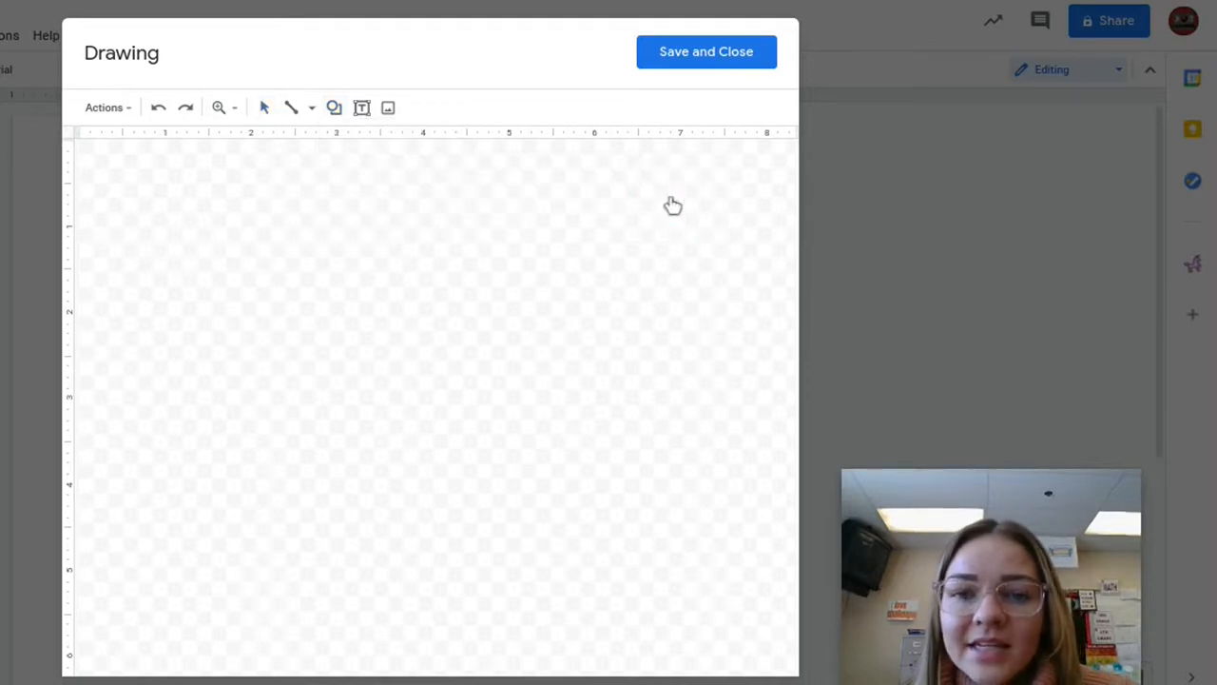
pyautogui.moveTo(246, 172); pyautogui.dragTo(646, 295)
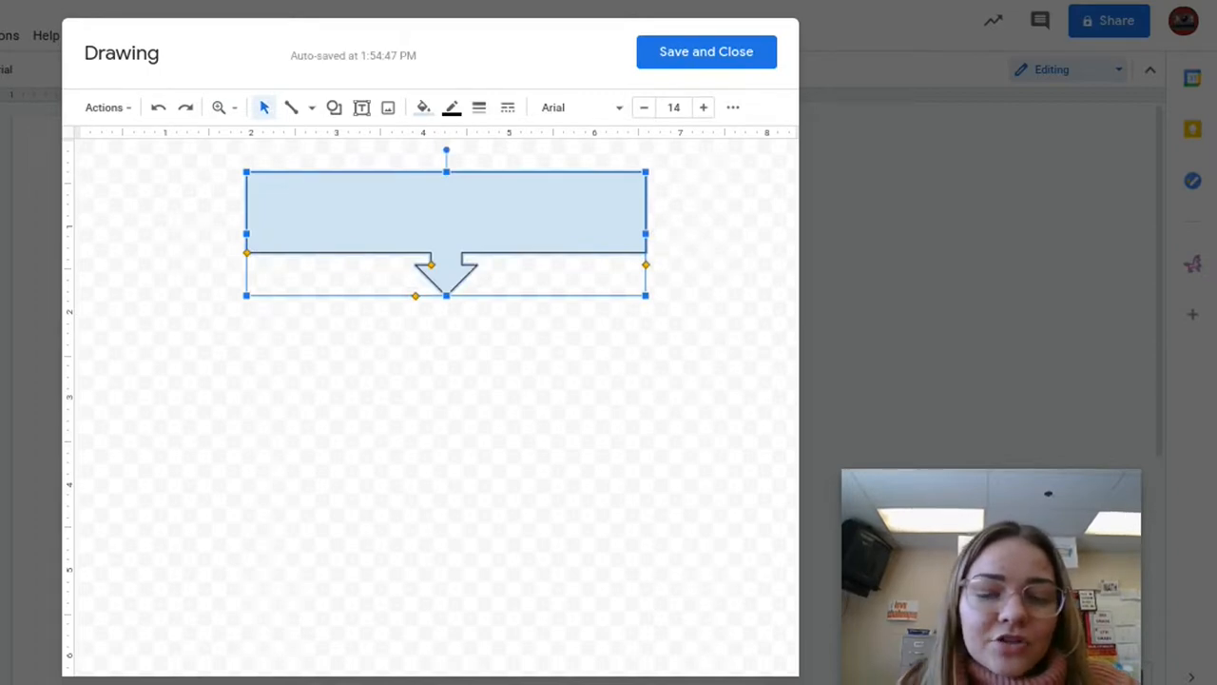
# Duplicate the down-arrow callout twice to stack three aligned callouts in a vertical column, and save the drawing into the document
pyautogui.hotkey('ctrl', 'd')
pyautogui.hotkey('ctrl', 'd')
pyautogui.moveTo(476, 274); pyautogui.dragTo(447, 496)
pyautogui.moveTo(462, 257); pyautogui.dragTo(451, 364)
pyautogui.moveTo(524, 342); pyautogui.dragTo(521, 339)
pyautogui.click(689, 333)
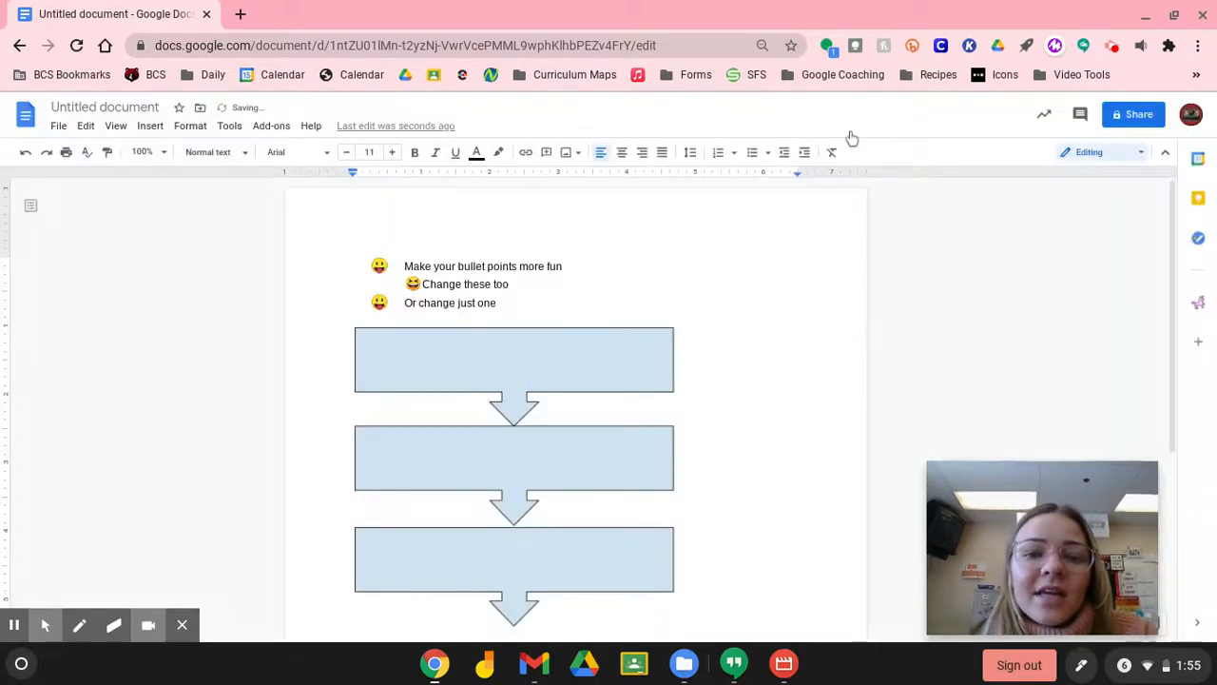
# Reopen the drawing, label the top callout "Order and Sequence Graphic Organizer", and save it back to the document
pyautogui.doubleClick(526, 355)
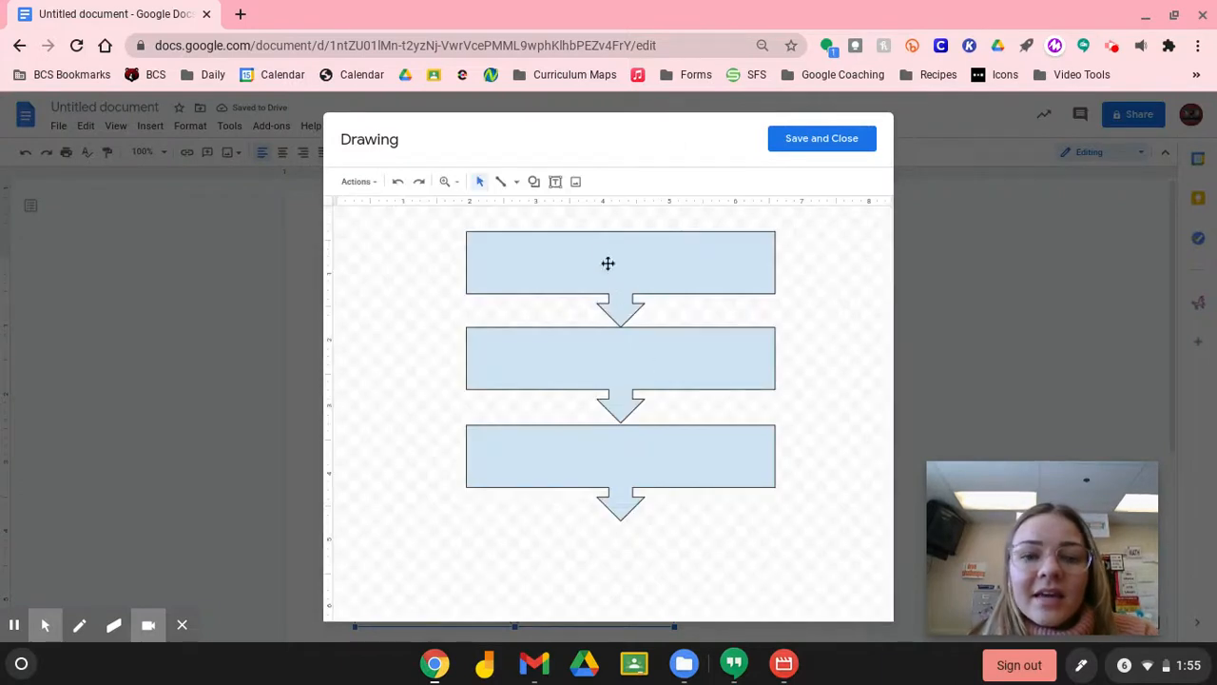
pyautogui.doubleClick(605, 258)
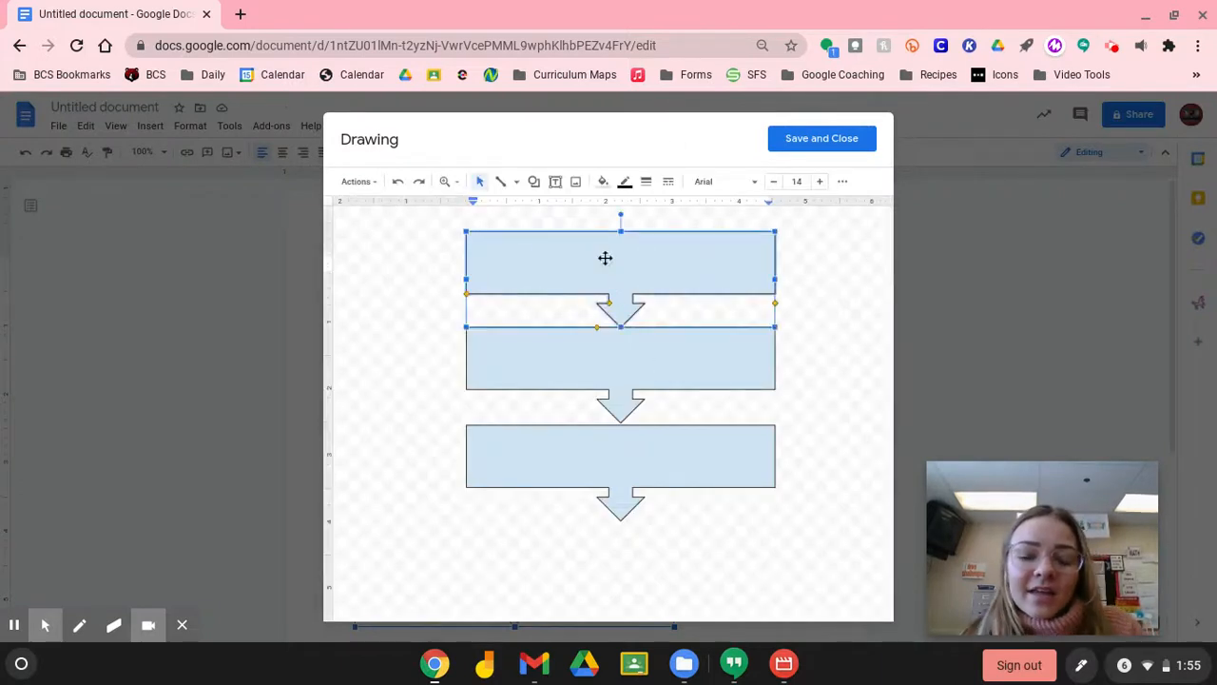
pyautogui.write('Order ')
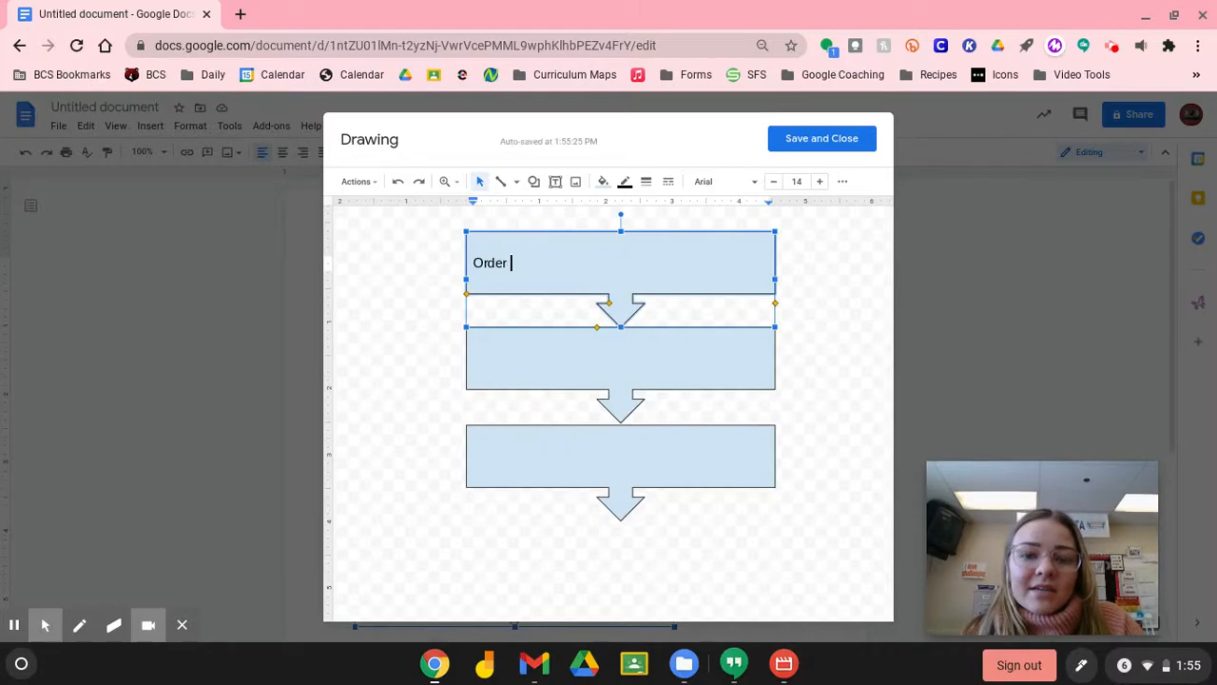
pyautogui.write('and Sequence ')
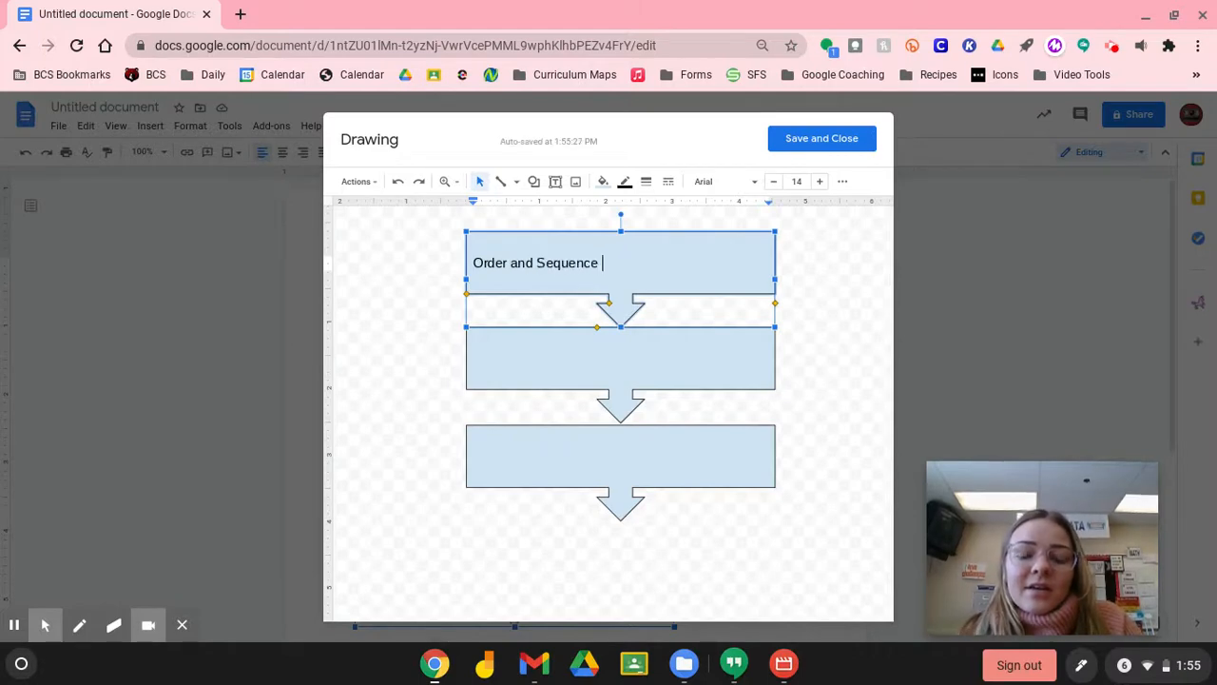
pyautogui.write('Graphic Organizer')
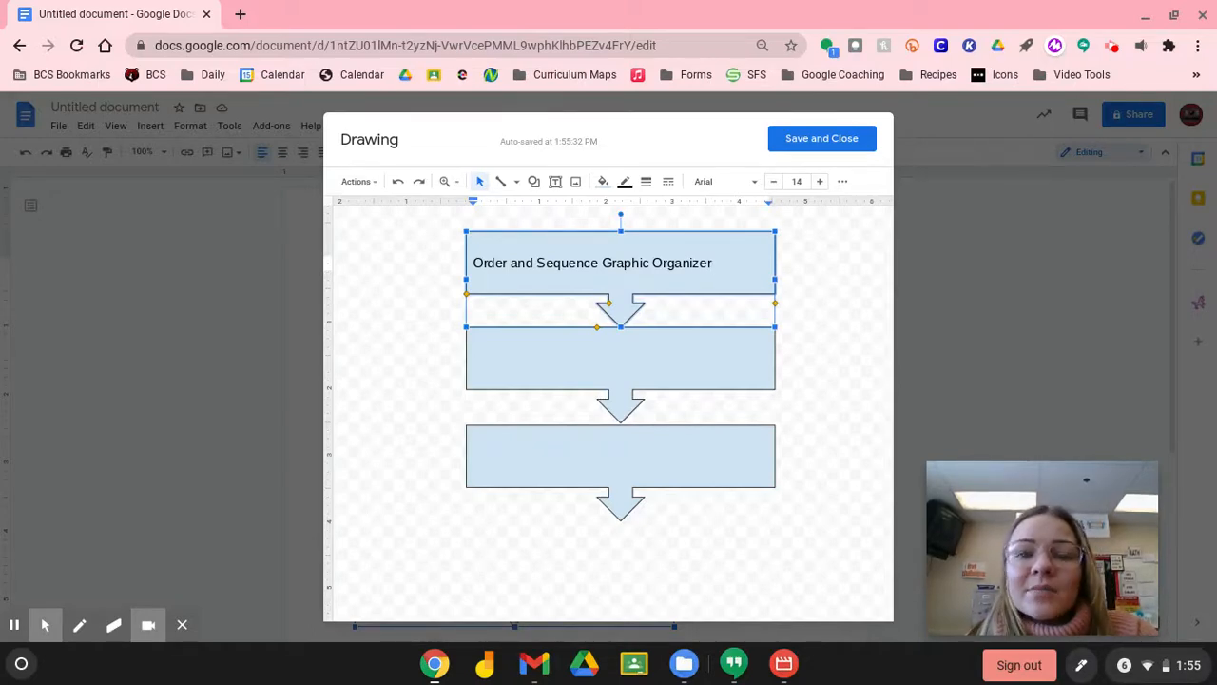
pyautogui.click(822, 139)
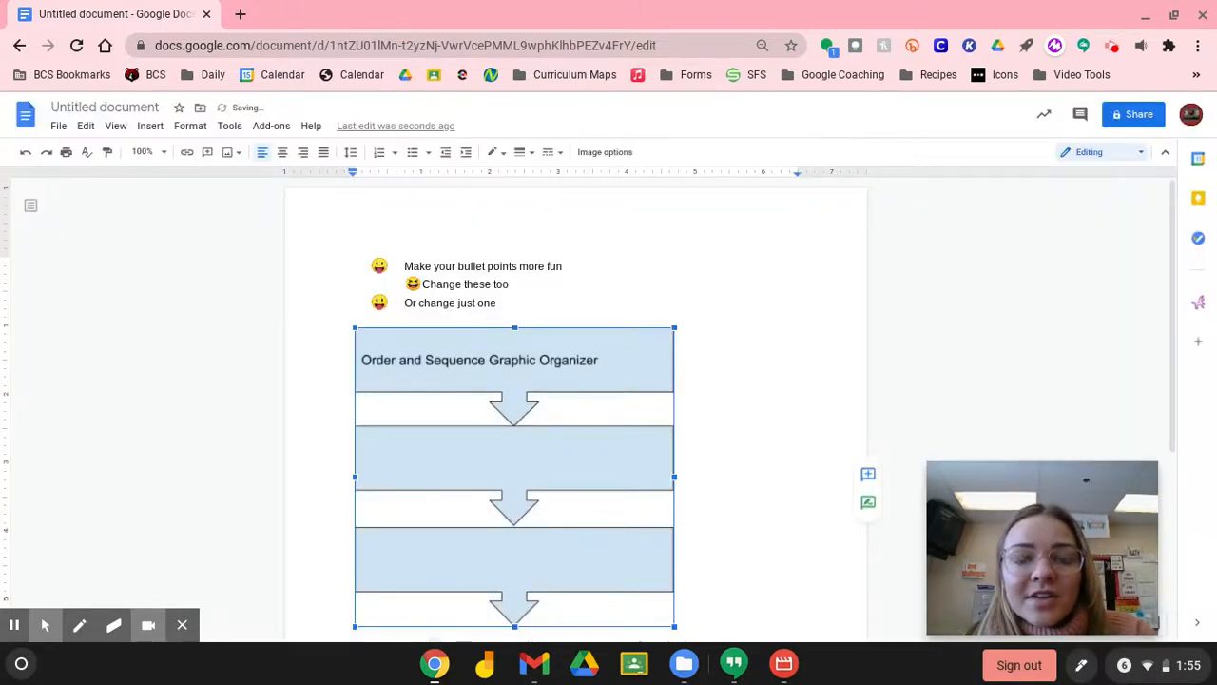